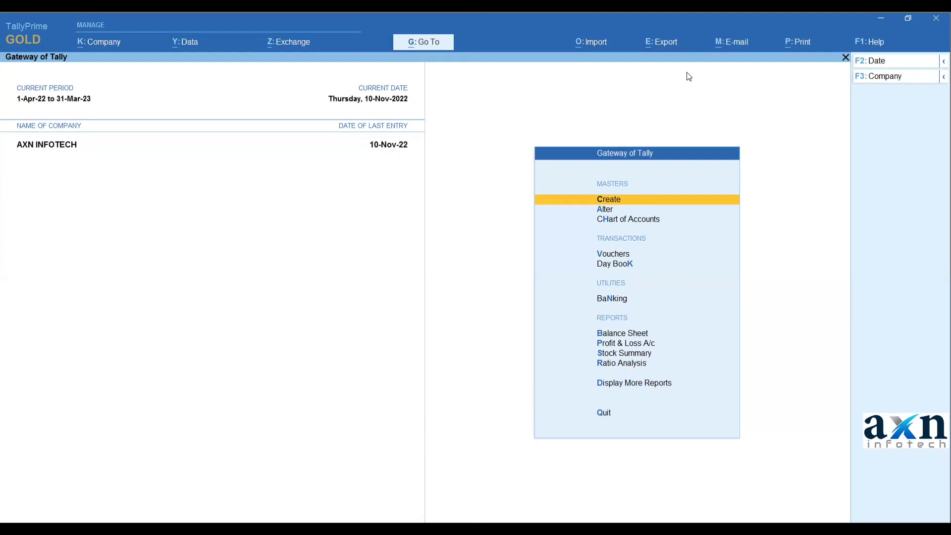
Step: Start purchase voucher 549 dated 10-Nov-22 from Anbu Traders, with the supplier invoice number and the Purchase ledger
key(Down)
key(Down)
key(Down)
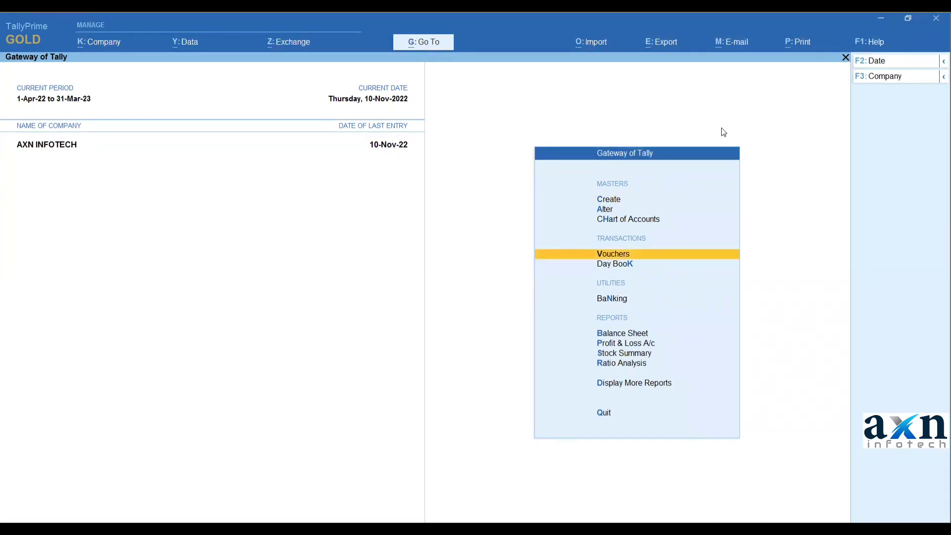
key(Return)
key(Return)
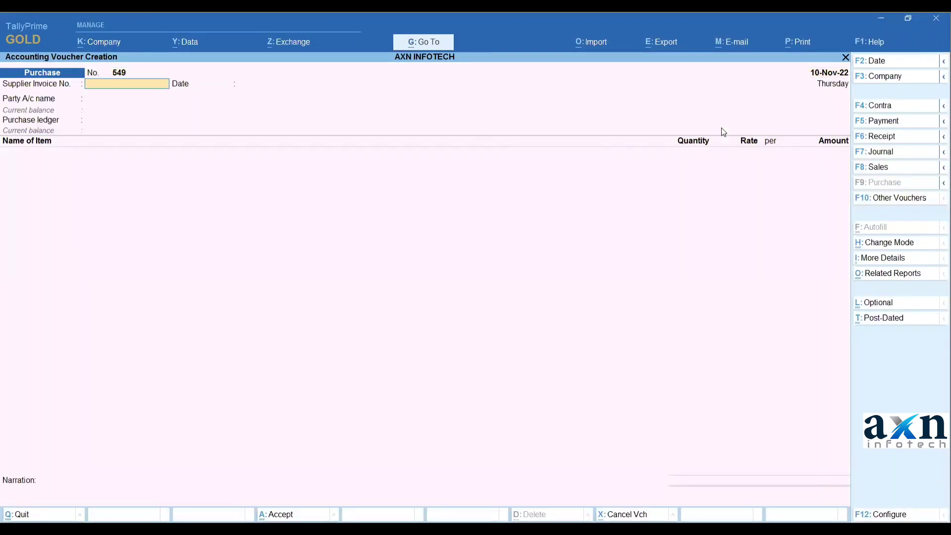
text(12\)
key(Return)
key(Return)
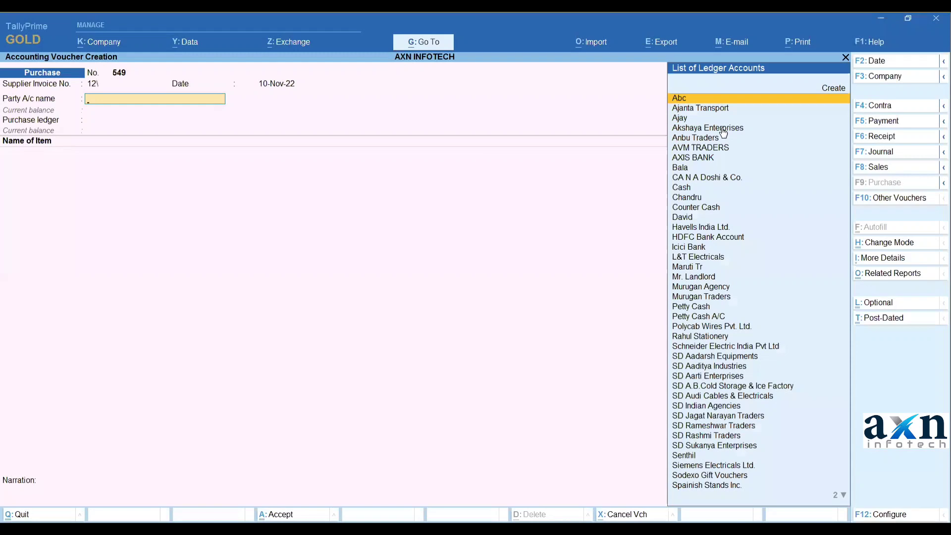
text(an)
key(Return)
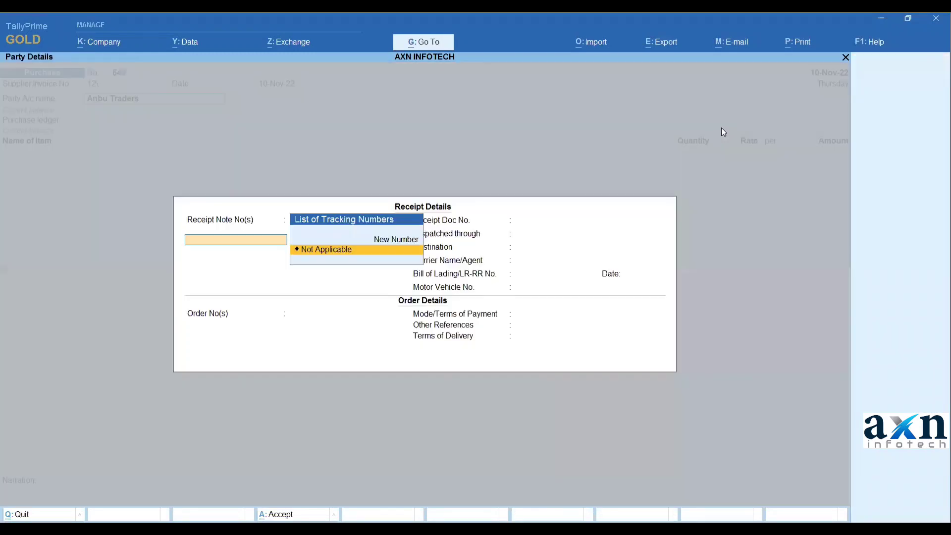
key(Return)
key(Return)
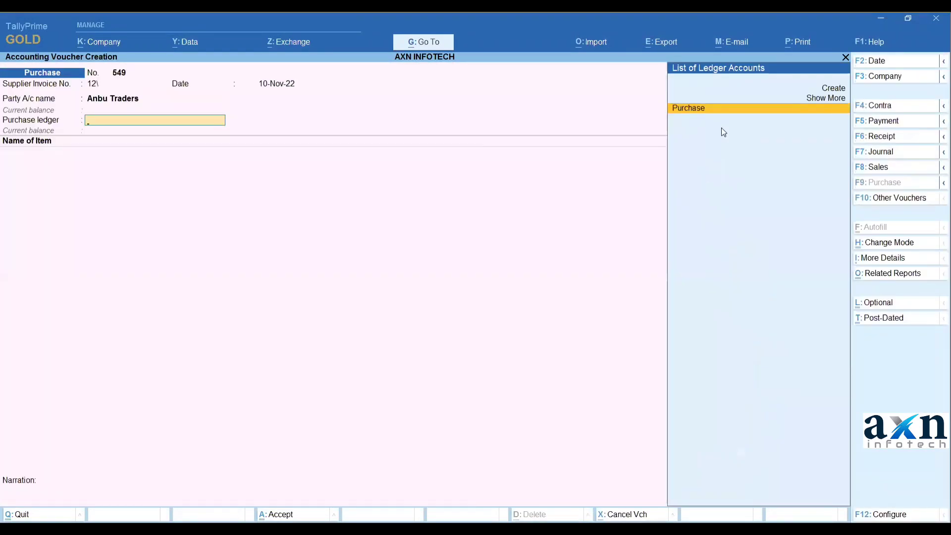
key(Return)
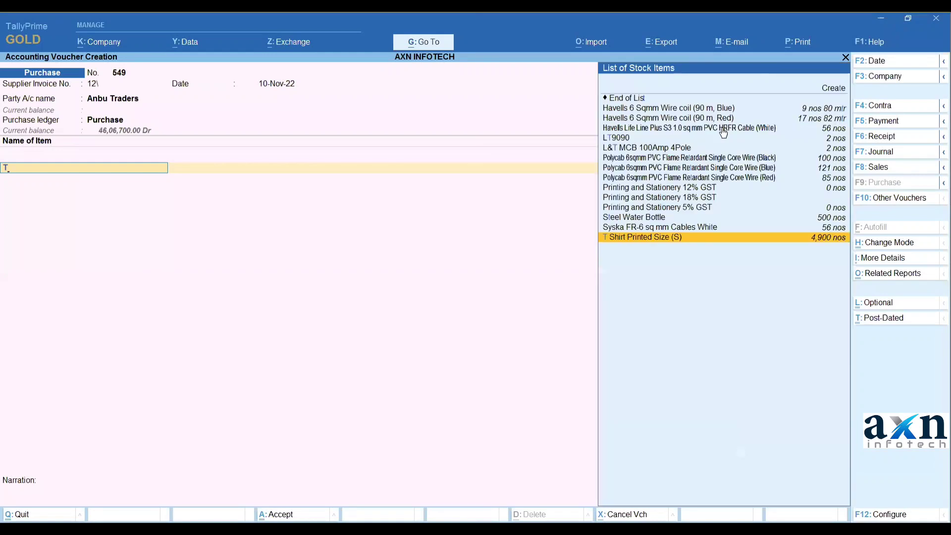
Step: Add 1,000 nos of T Shirt Printed Size (S) at 250.00 into Non Trading Gn, totalling 2,50,000.00
text(tshirt)
key(Return)
key(Return)
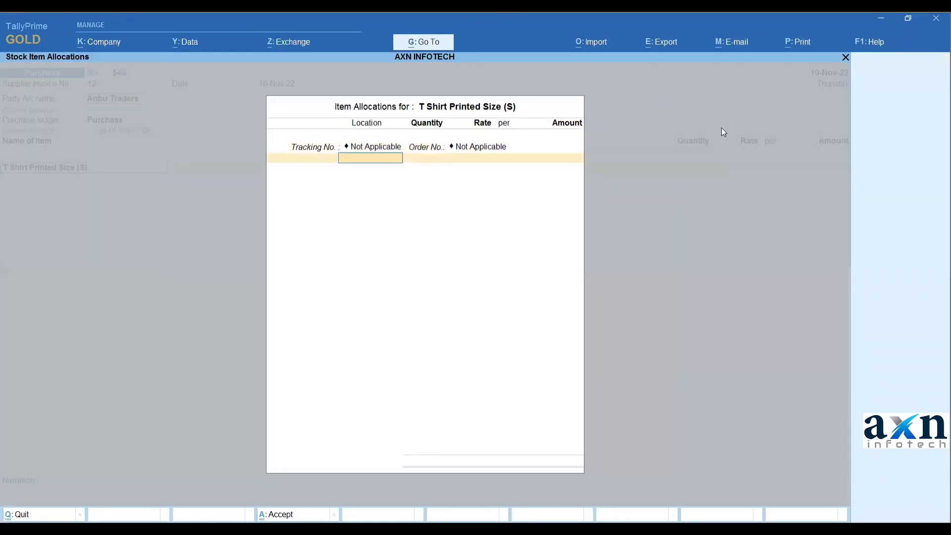
key(Return)
text(1,000)
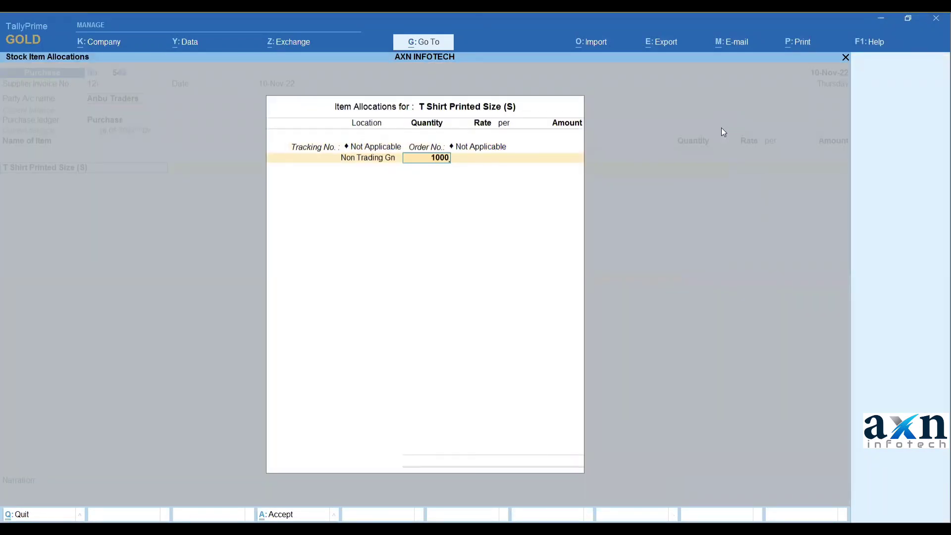
key(Return)
key(Return)
key(Return)
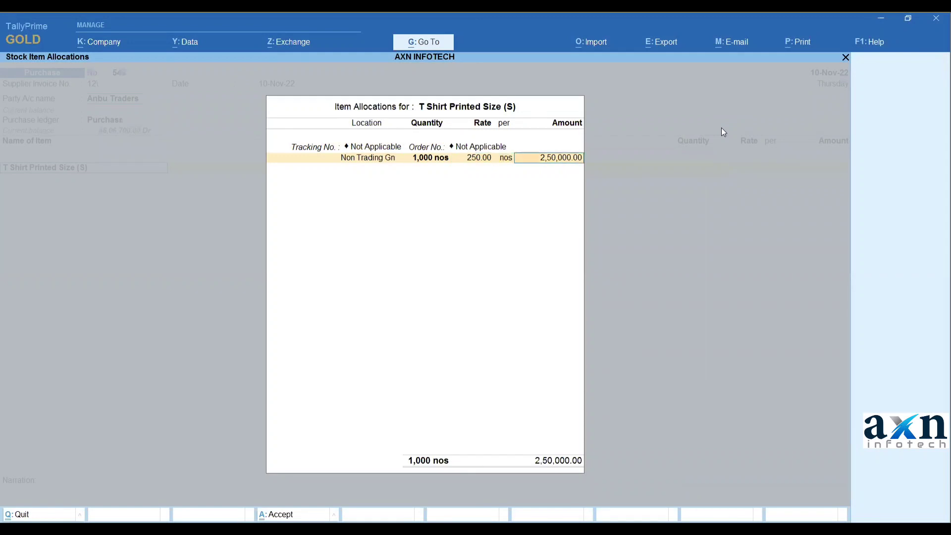
key(Return)
key(Return)
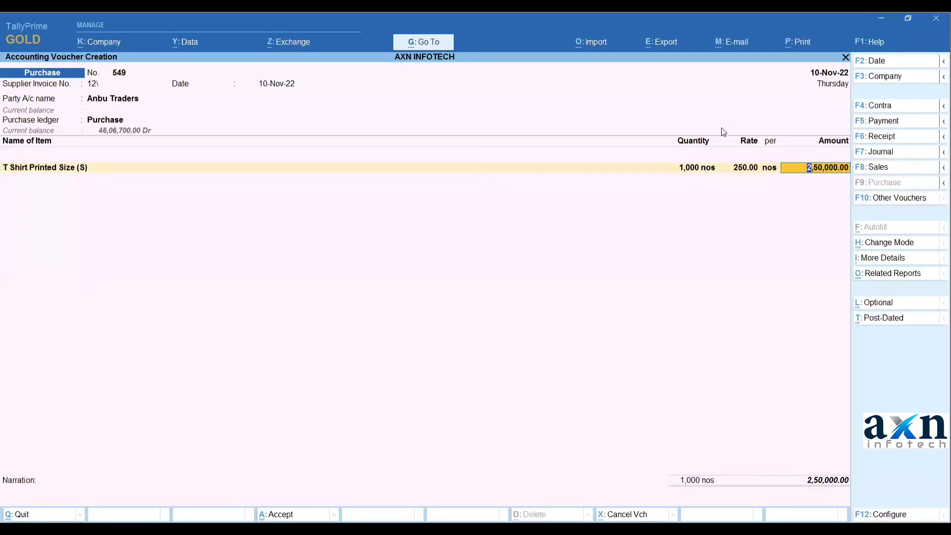
key(Return)
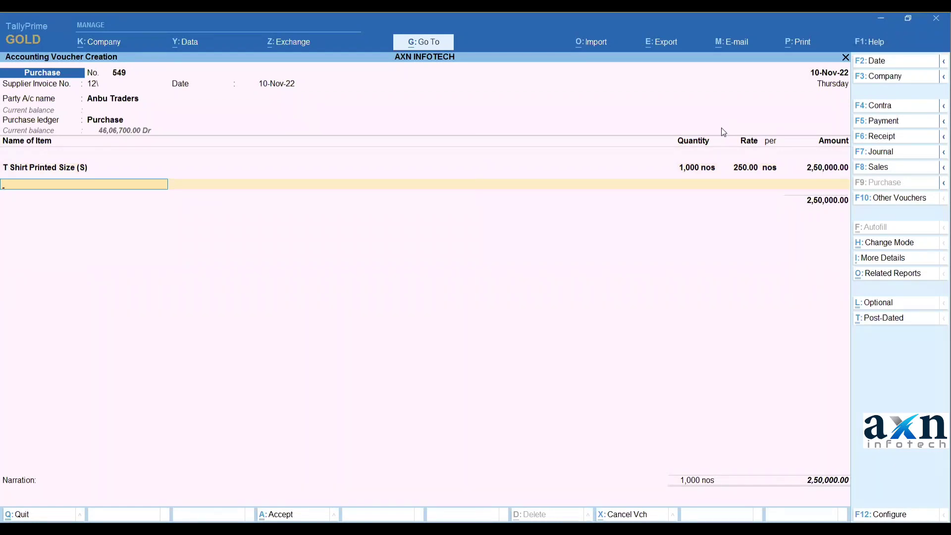
Step: Add 10 nos of Steel Water Bottle and clear the 650.00 rate so no amount is charged
text(stee)
key(Return)
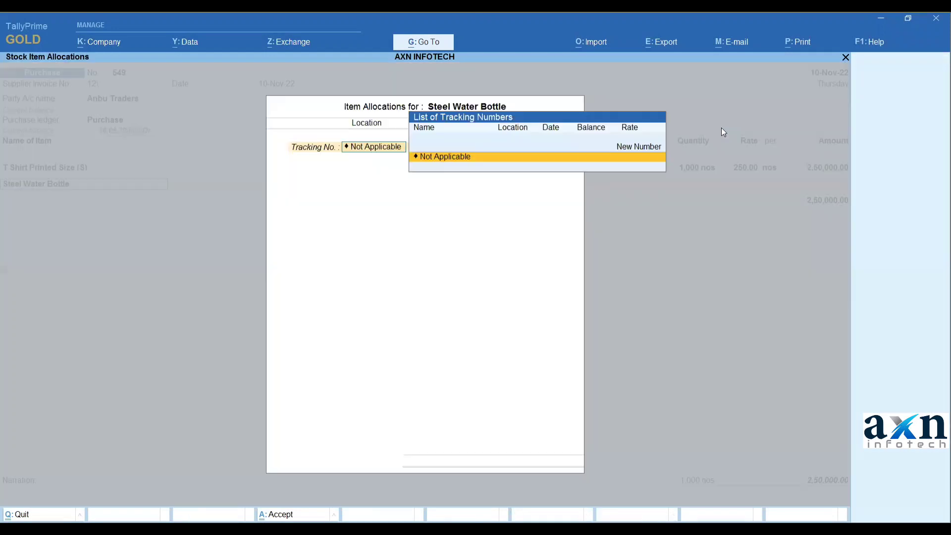
key(Return)
key(Return)
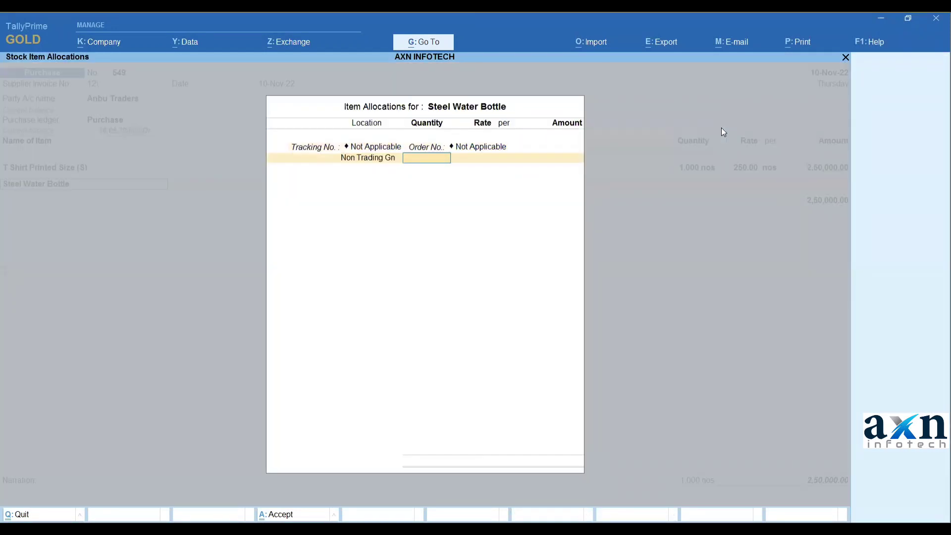
text(10)
key(Return)
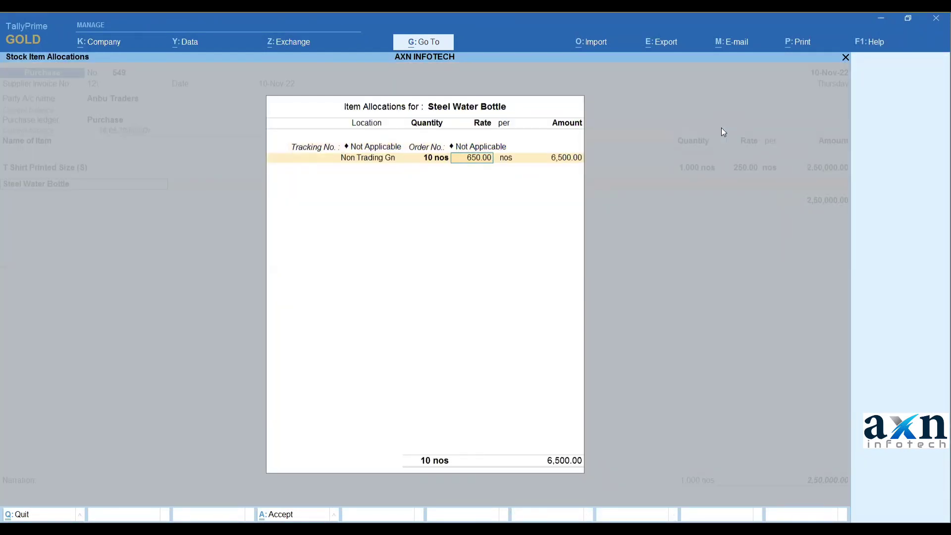
key(Return)
key(BackSpace)
key(Delete)
key(Delete)
key(Delete)
key(Delete)
key(Delete)
key(Delete)
key(Return)
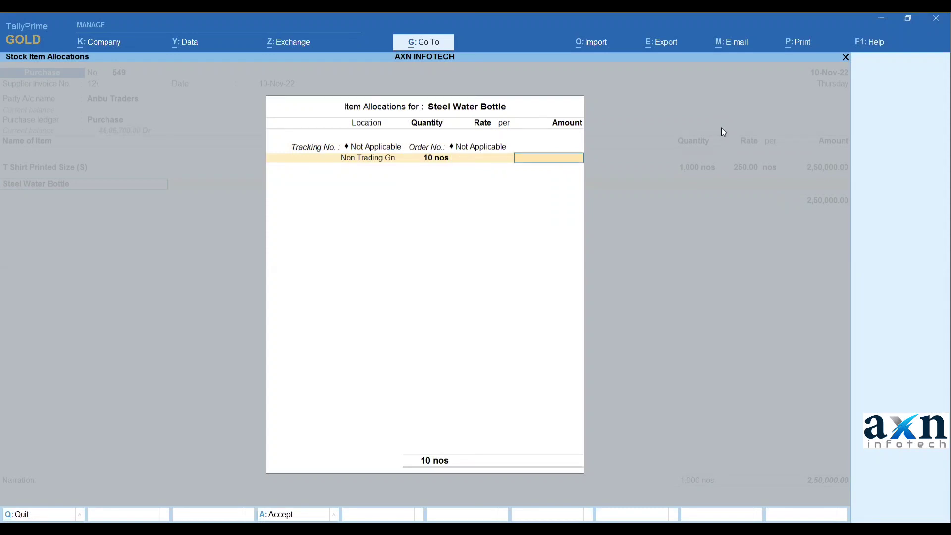
key(Return)
key(Return)
key(Return)
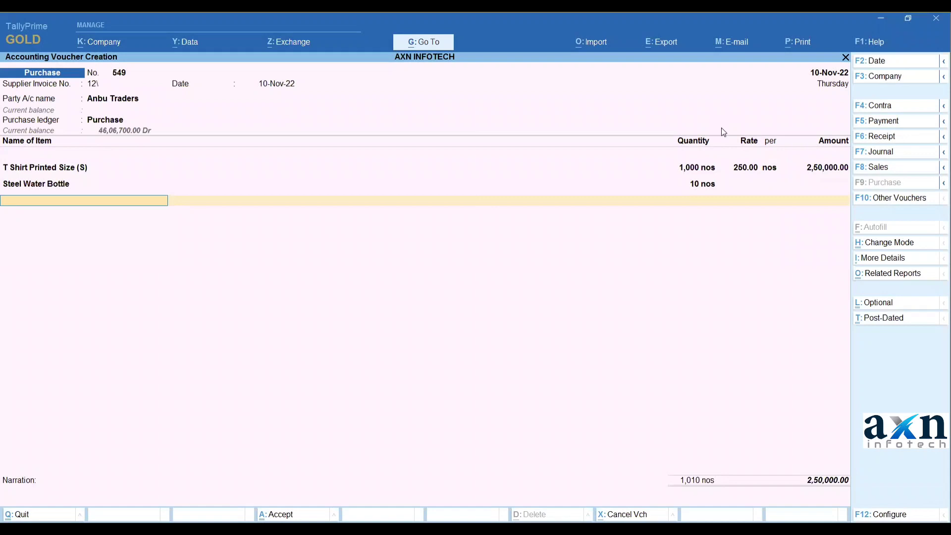
key(Return)
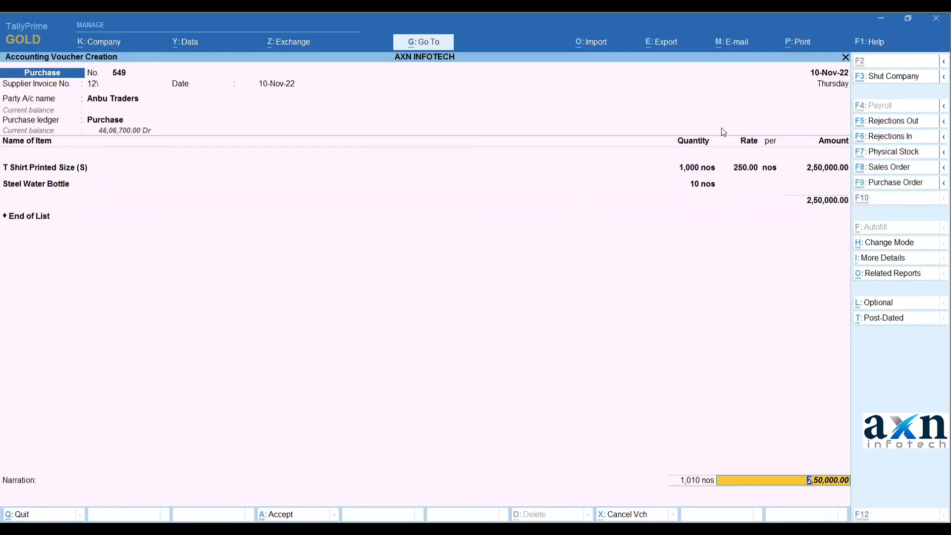
Step: Save the Anbu Traders purchase voucher and leave voucher entry
key(ctrl+a)
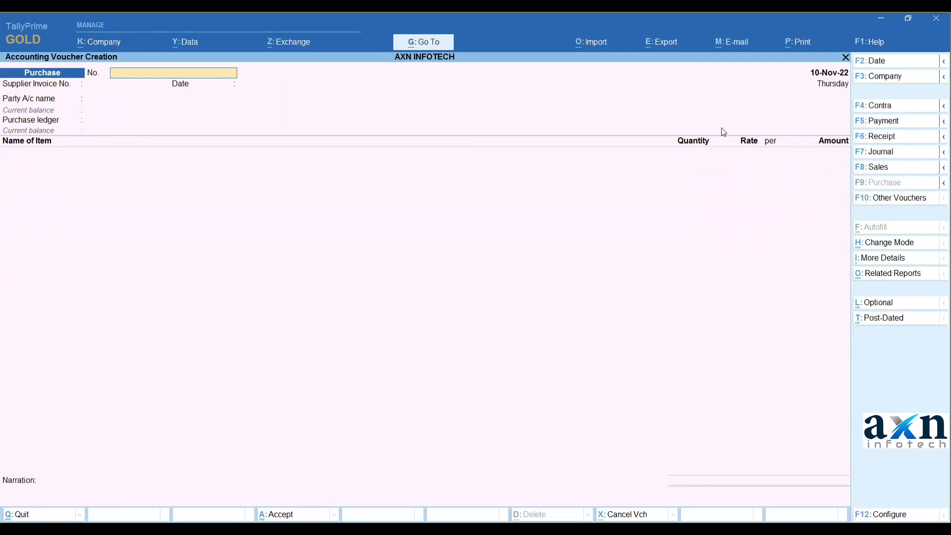
key(Escape)
key(Return)
Step: In the Stock Summary, view the monthly summaries for Steel Water Bottle and T Shirt Printed Size (S)
key(Down)
key(Down)
key(Down)
key(Down)
key(Down)
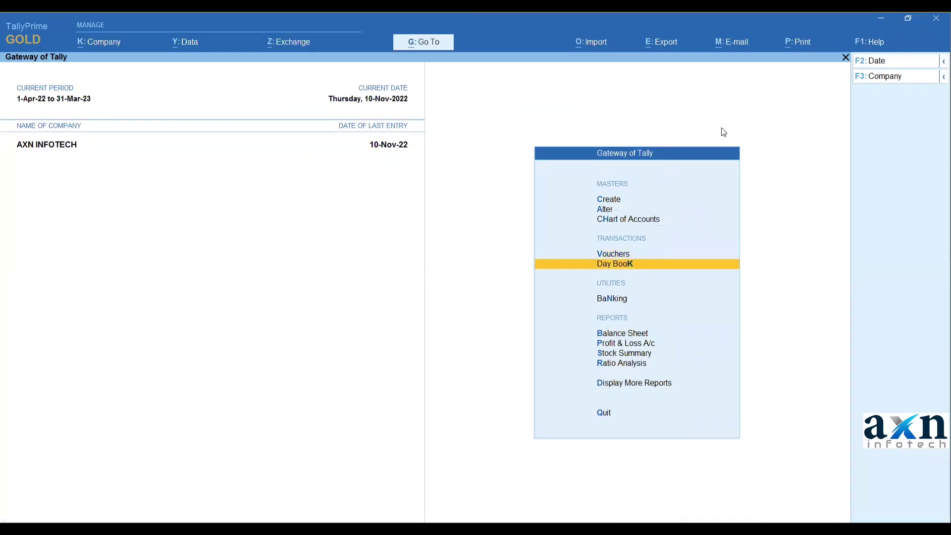
key(Return)
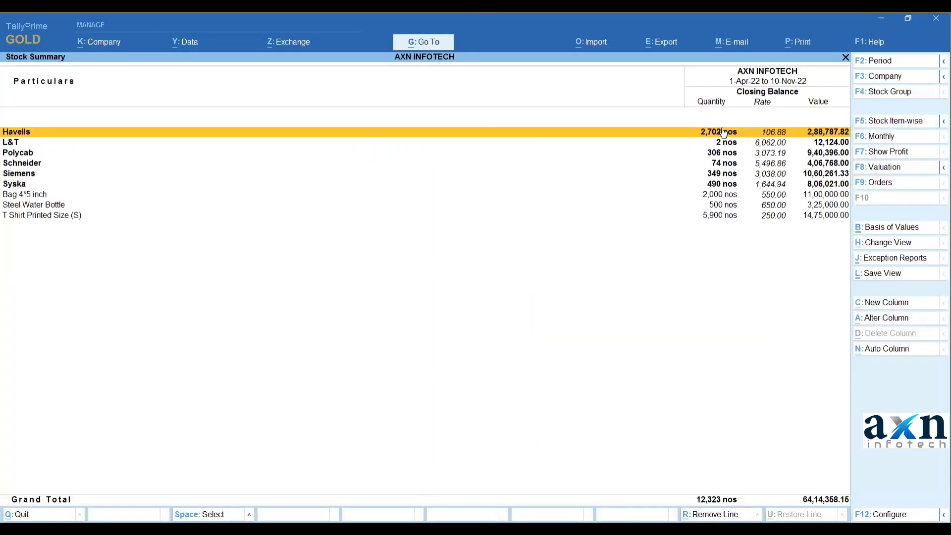
key(Down)
key(Down)
key(Down)
key(Down)
key(Down)
key(Down)
key(Down)
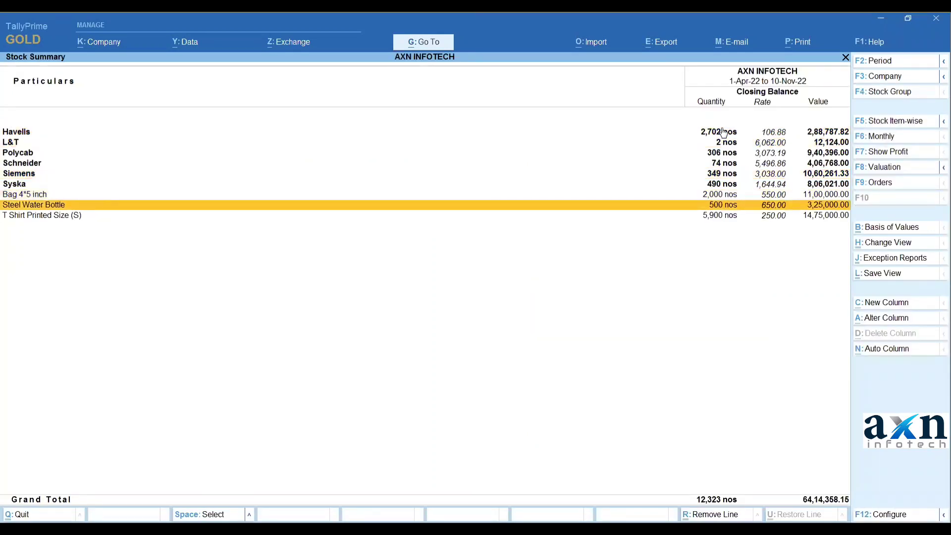
key(Return)
key(Escape)
key(Down)
key(Return)
Step: Review Anbu Traders purchase 549 from the T-shirt's November vouchers, then close the reports
key(Up)
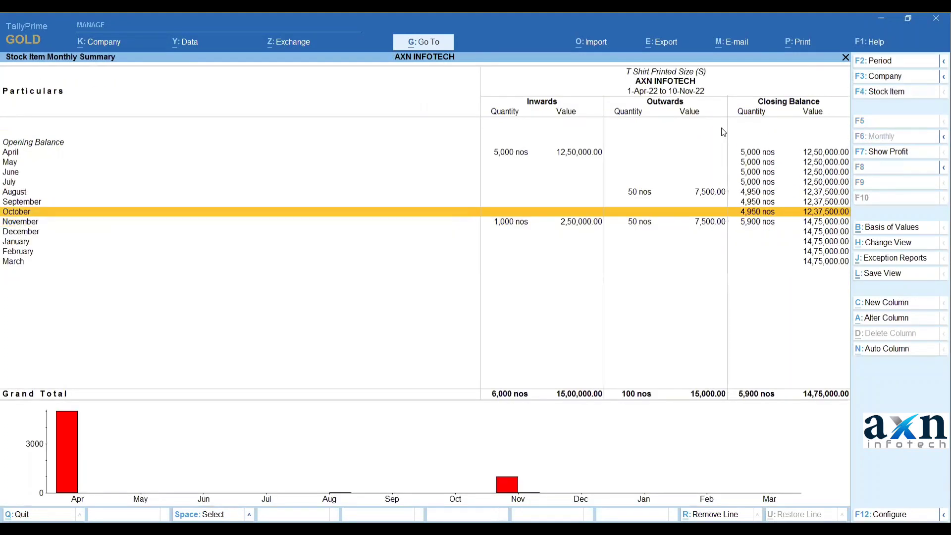
key(Down)
key(Return)
key(Down)
key(Return)
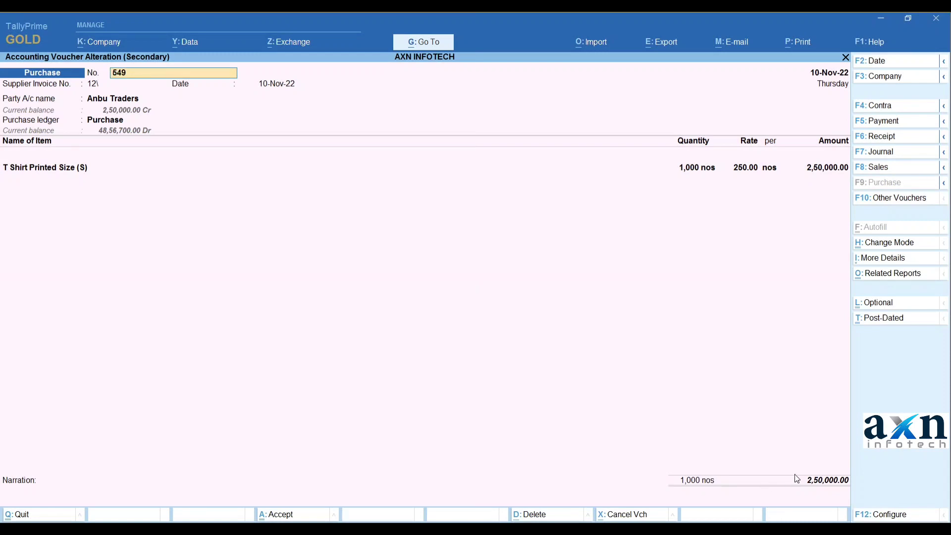
key(ctrl+a)
key(Escape)
key(Escape)
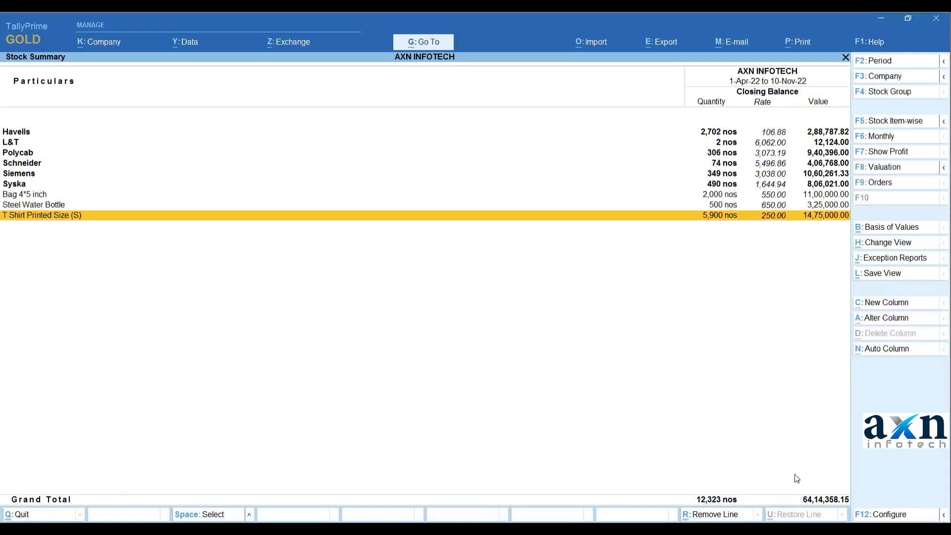
Step: Bring up the list of voucher types for master alteration
key(Up)
key(Up)
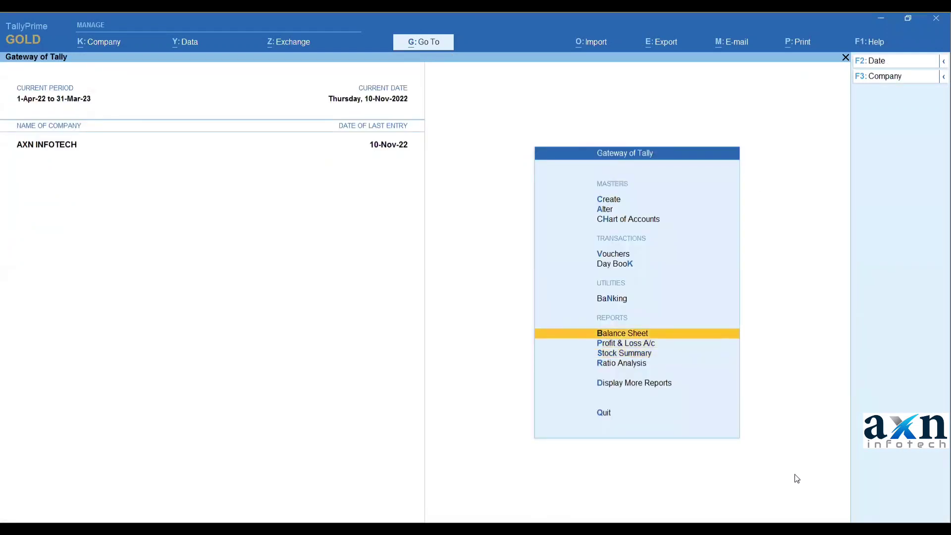
key(a)
key(Down)
key(Down)
key(Down)
key(Down)
key(Down)
key(Down)
key(Down)
key(Return)
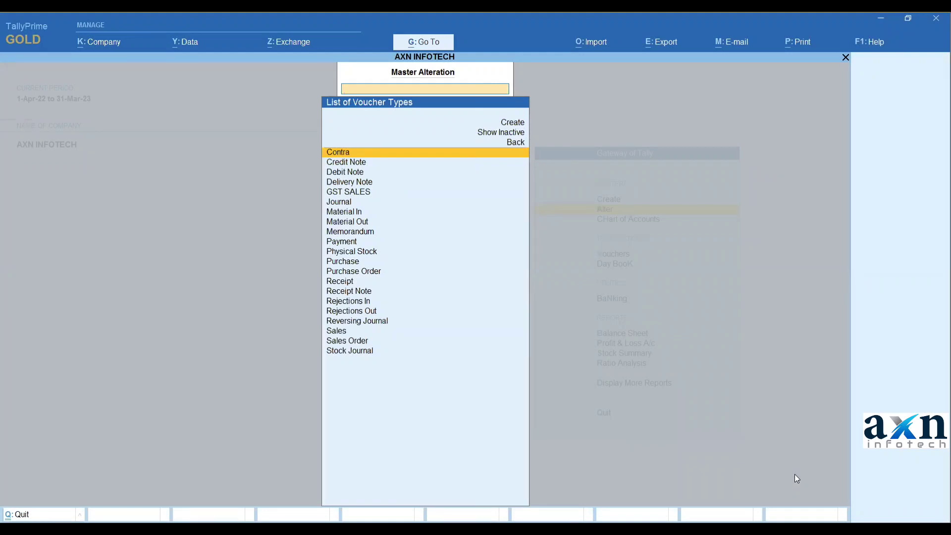
Step: Set 'Allow zero-valued transactions' to Yes on the Purchase voucher type and save it
text(PURCHA)
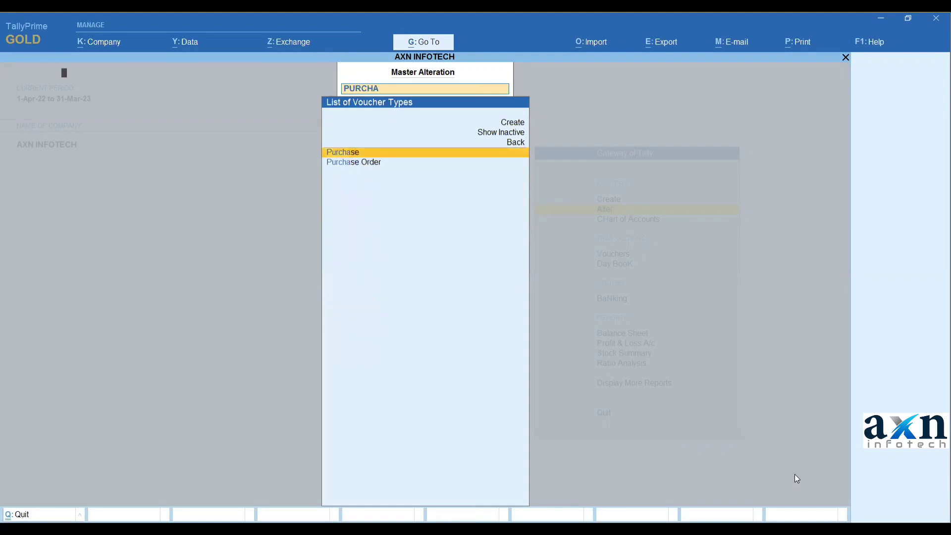
key(Return)
key(Return)
key(Return)
key(Return)
key(Return)
key(Return)
key(Return)
key(Return)
key(Return)
key(Return)
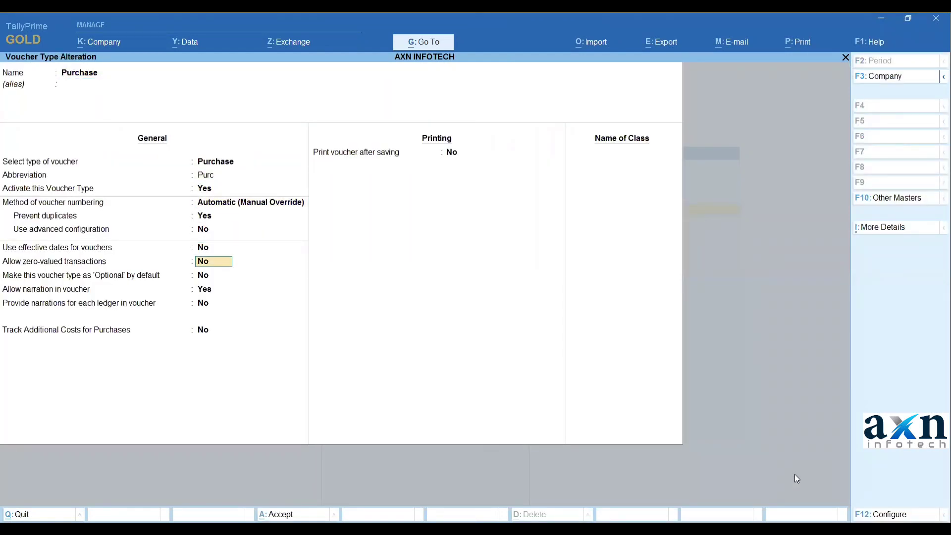
text(YES)
key(Return)
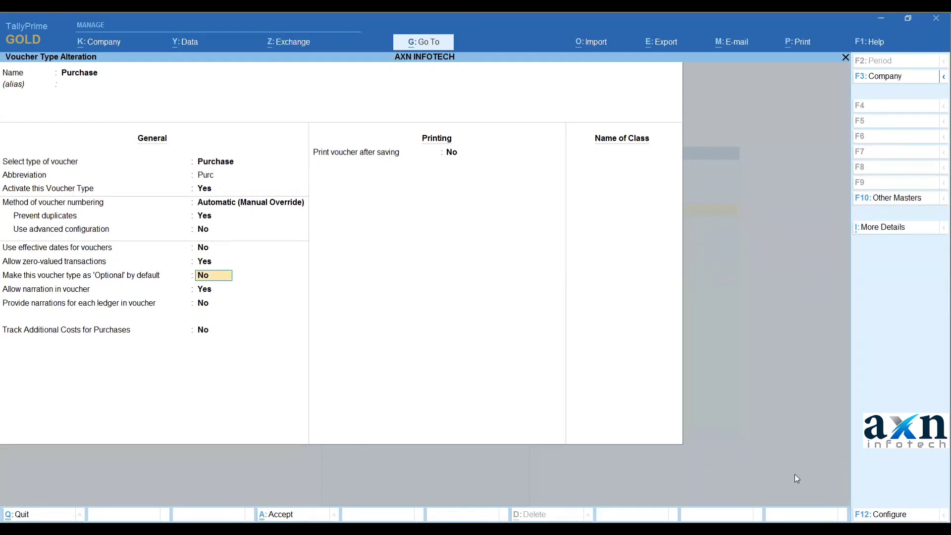
key(ctrl)
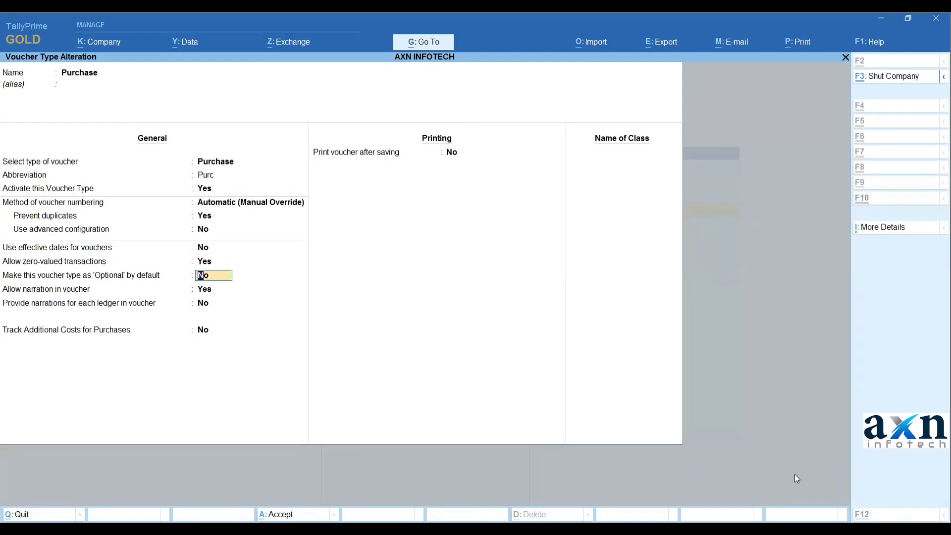
key(ctrl+a)
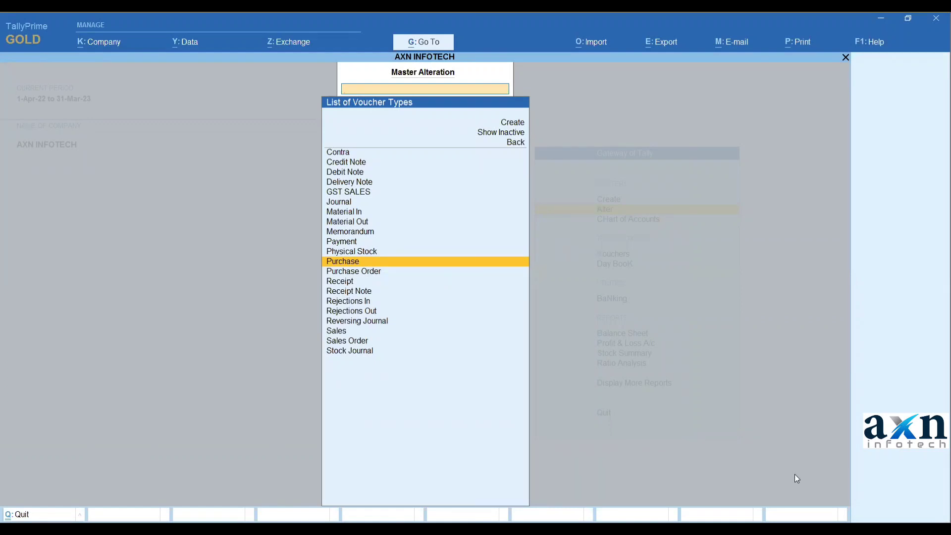
Step: Start purchase voucher 550 from Anbu Traders with supplier invoice number 54
key(Escape)
key(Escape)
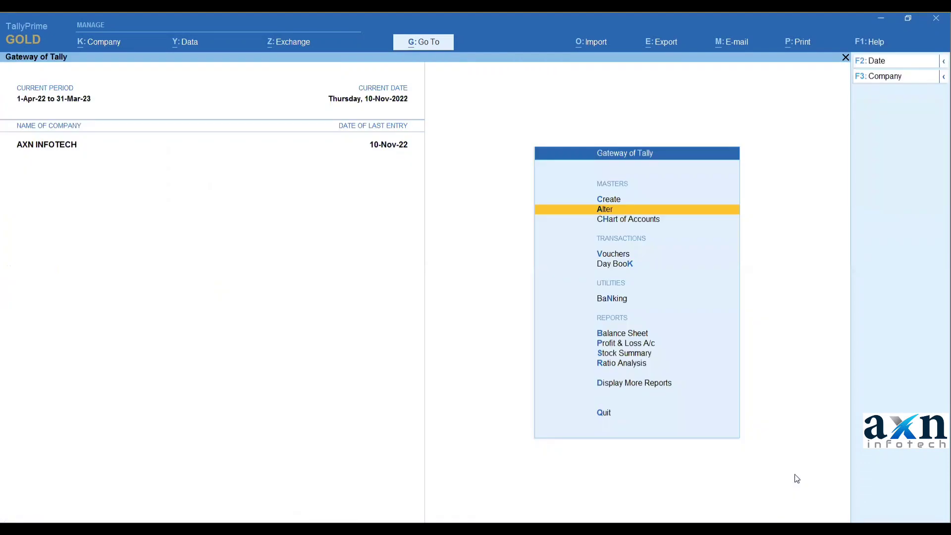
key(Down)
key(Down)
key(Return)
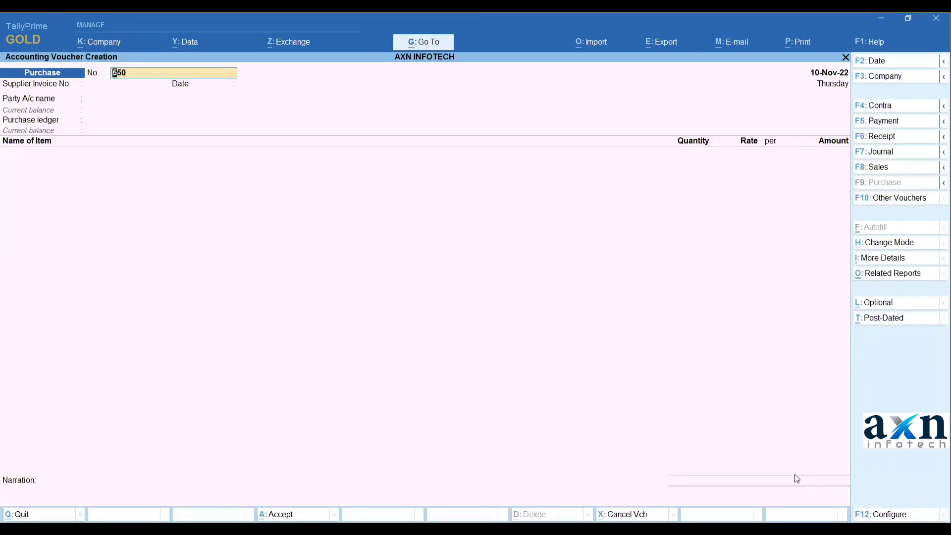
key(Return)
text(54)
key(Return)
key(Return)
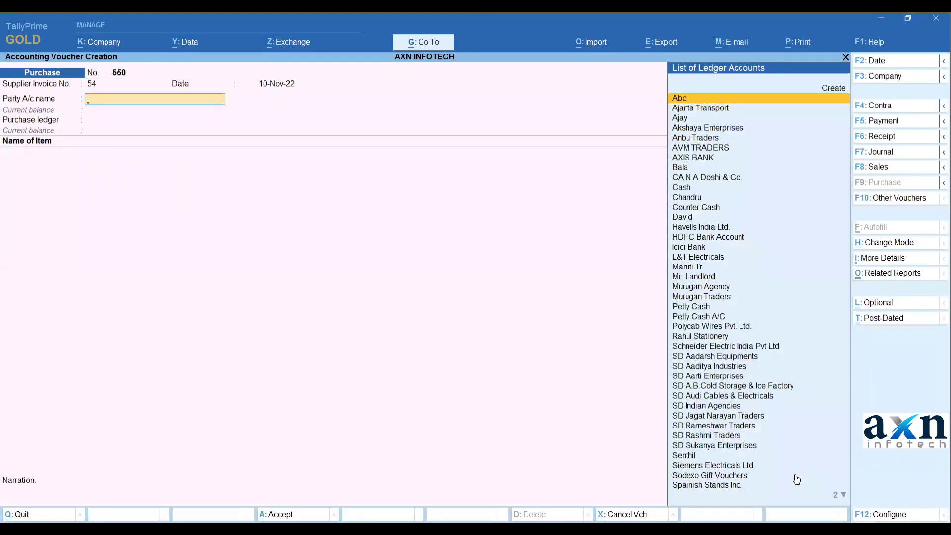
text(ANB)
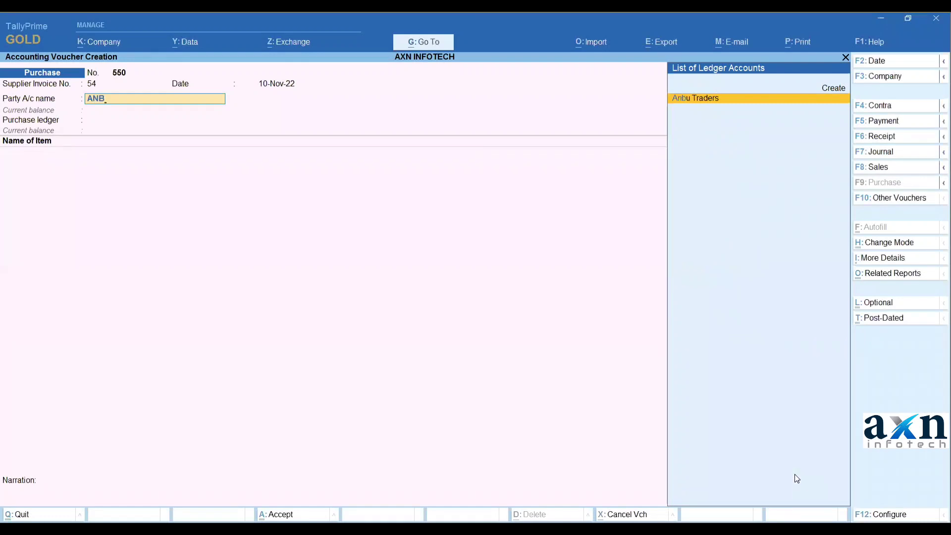
key(Return)
key(Return)
key(Return)
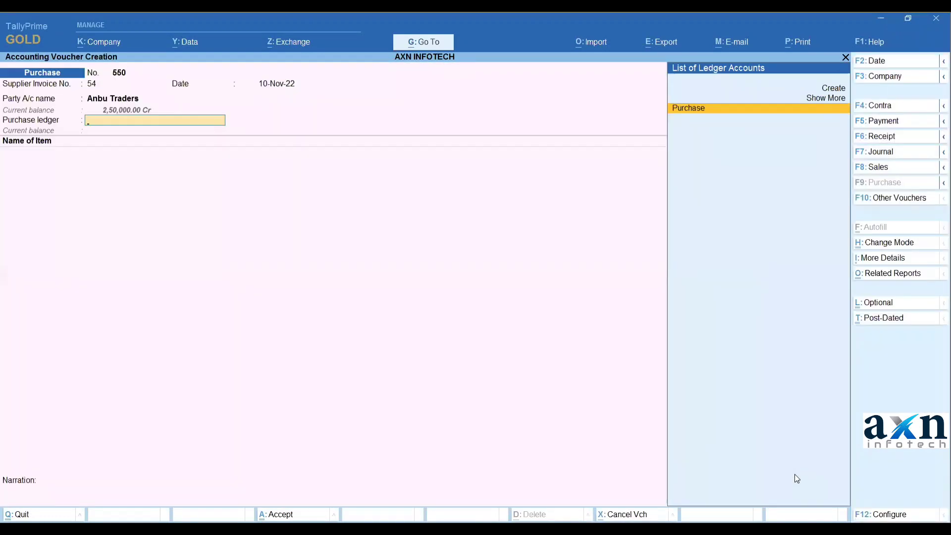
Step: Add 1,000 T Shirt Printed Size (S) at rate 250 on the Purchase ledger
key(Return)
text(TSH)
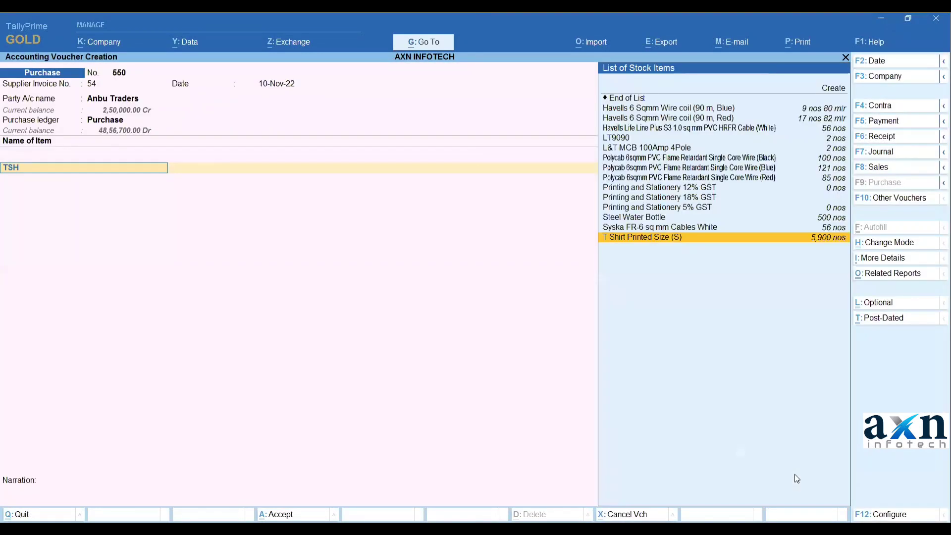
key(Return)
key(Return)
key(Return)
text(1,0)
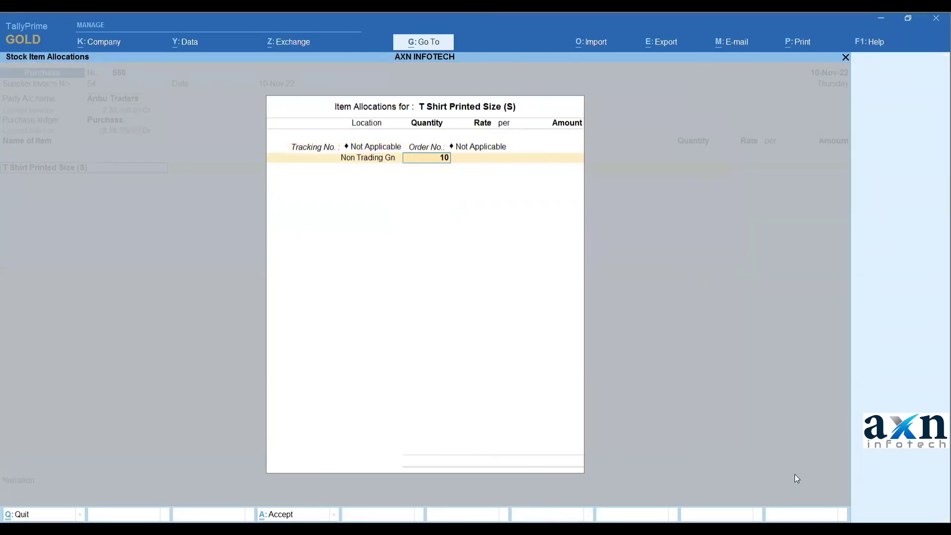
text(00)
key(Return)
key(Return)
key(Return)
key(Return)
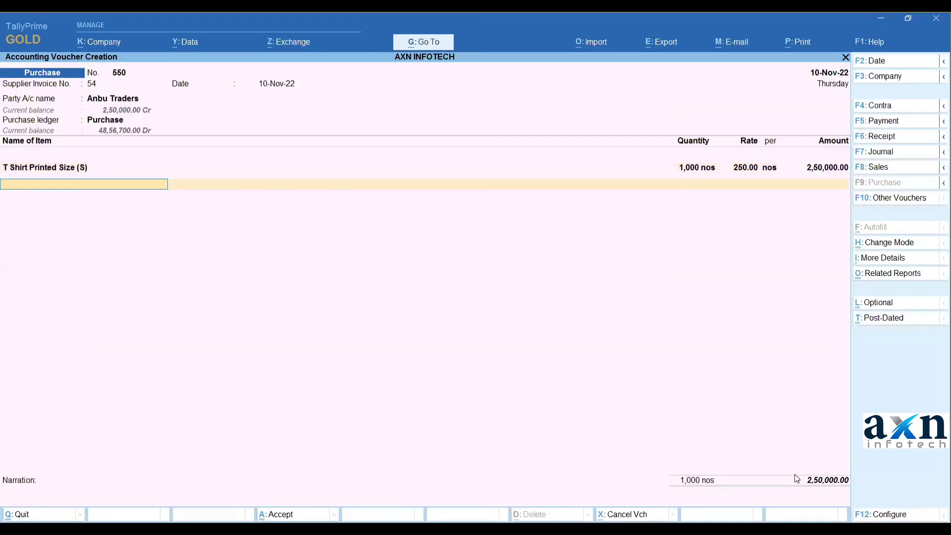
text(ST)
Step: Add 10 Steel Water Bottles with the 650.00 rate cleared, then save the voucher
key(Return)
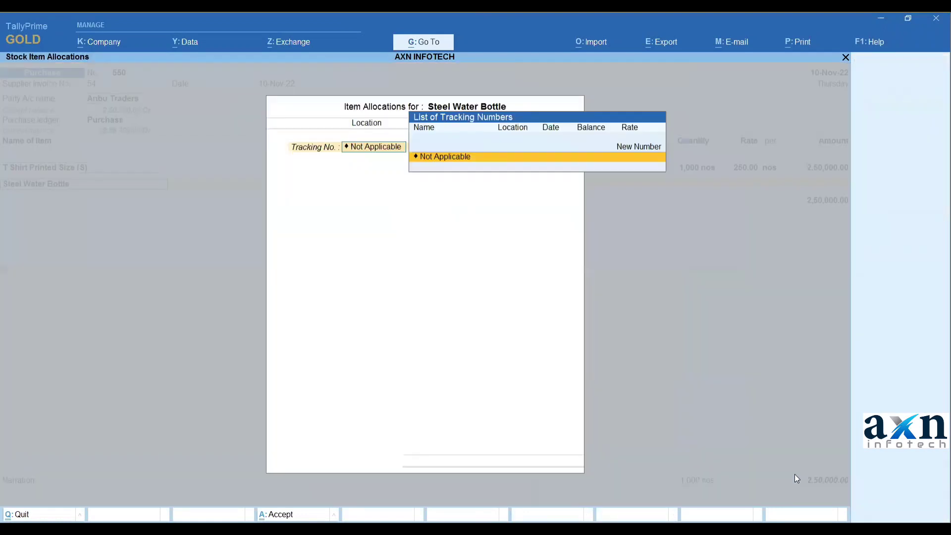
key(Return)
key(Return)
text(10)
key(Return)
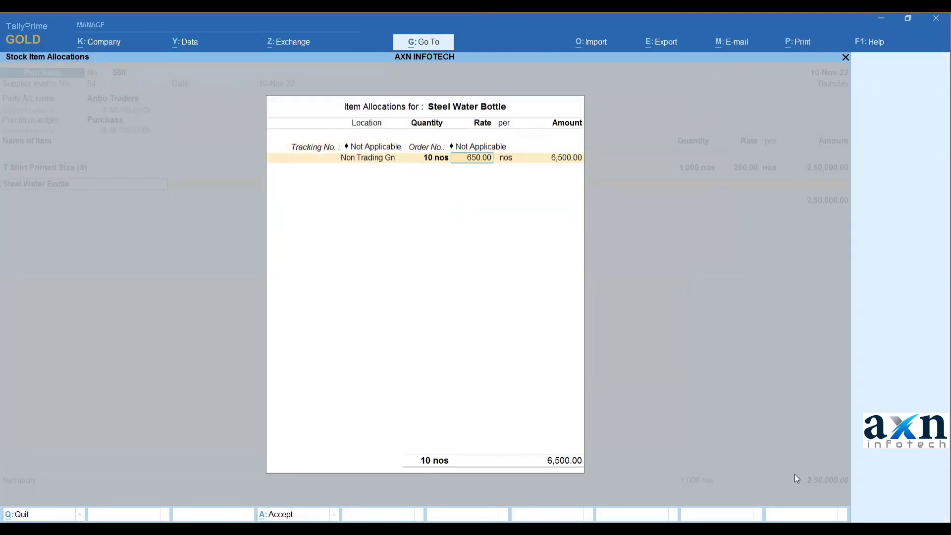
key(Delete)
key(Delete)
key(Delete)
key(Delete)
key(Delete)
key(Delete)
key(Return)
key(Return)
key(Return)
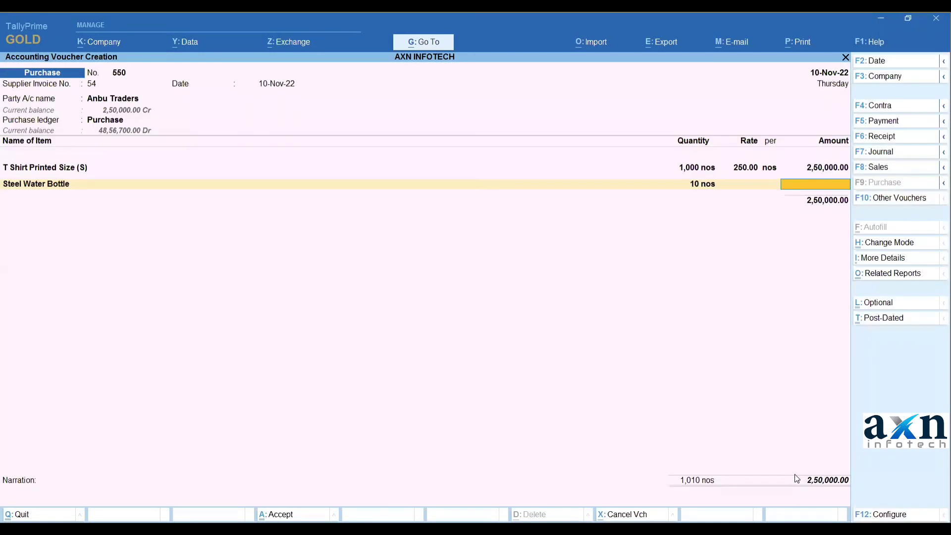
key(Return)
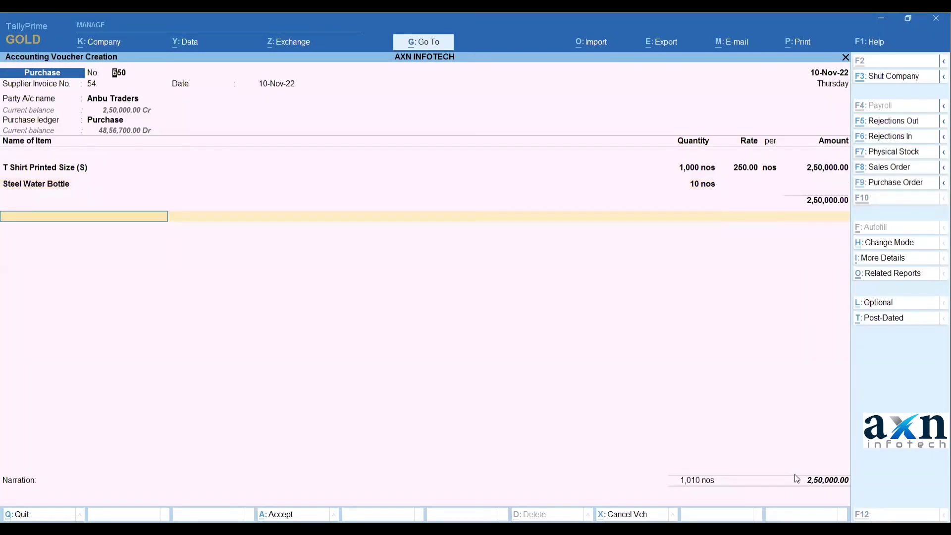
key(ctrl+a)
key(Escape)
Step: Check Steel Water Bottle's monthly stock (510 nos), then list T Shirt Printed Size (S) November vouchers
key(y)
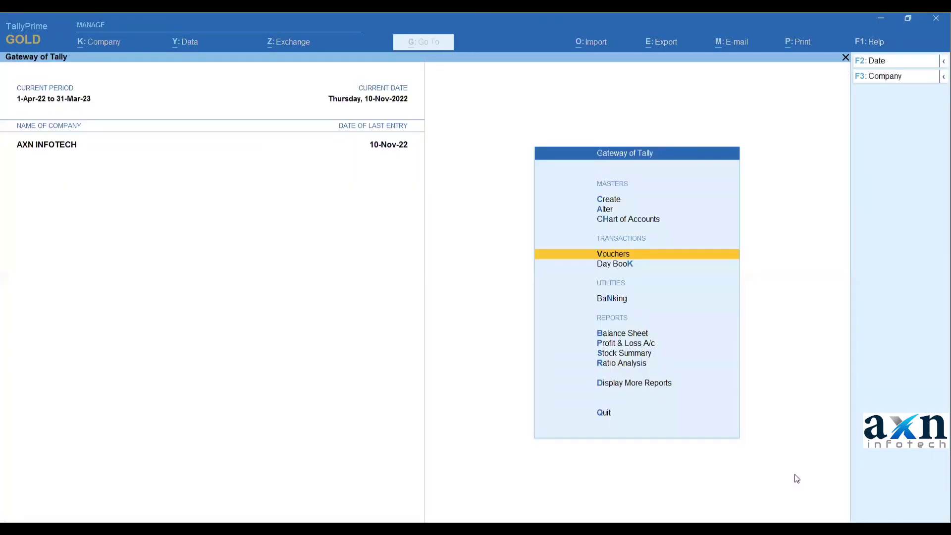
key(Down)
key(Down)
key(Down)
key(Down)
key(Down)
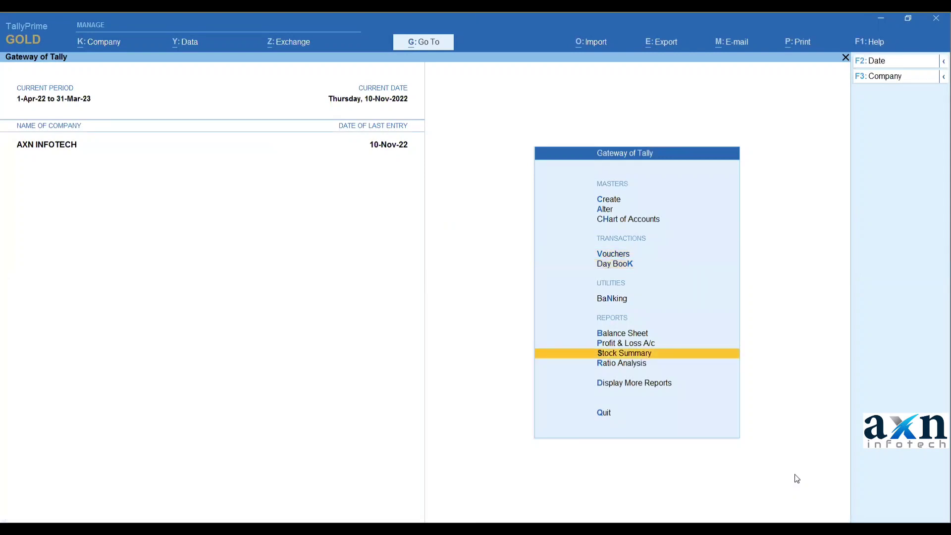
key(Return)
key(Down)
key(Down)
key(Down)
key(Down)
key(Down)
key(Down)
key(Down)
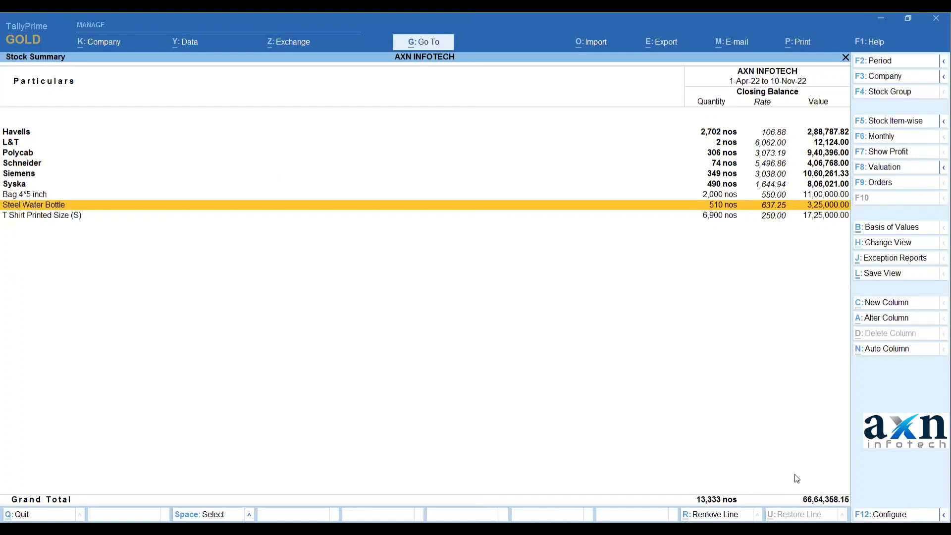
key(Return)
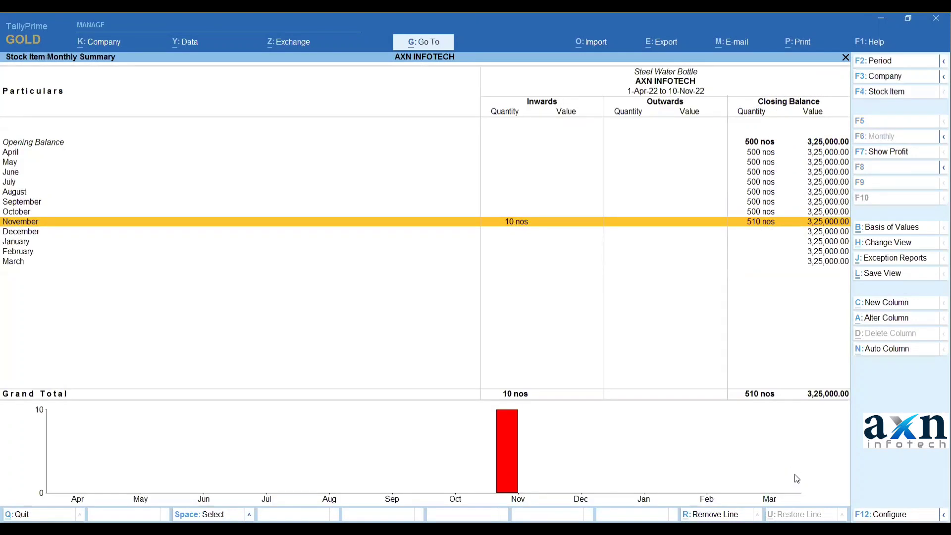
key(Escape)
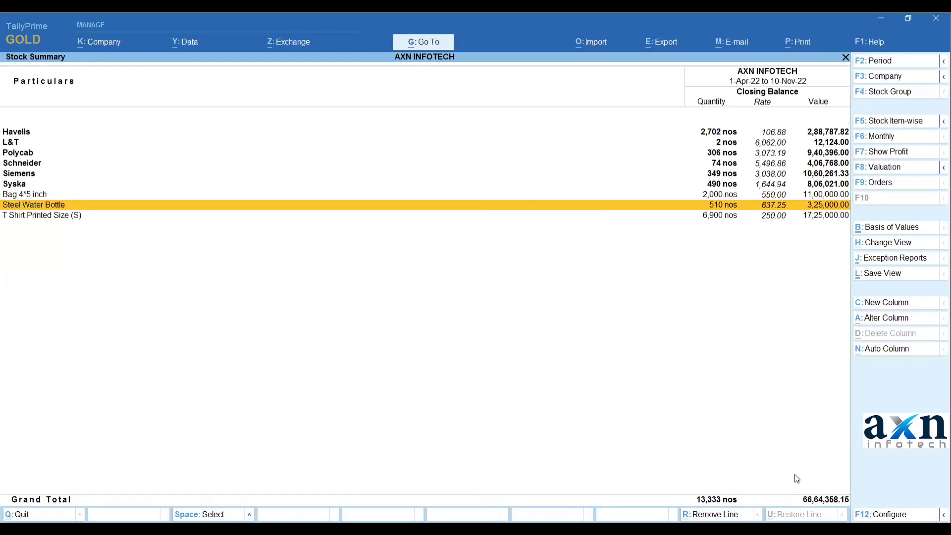
key(Down)
key(Return)
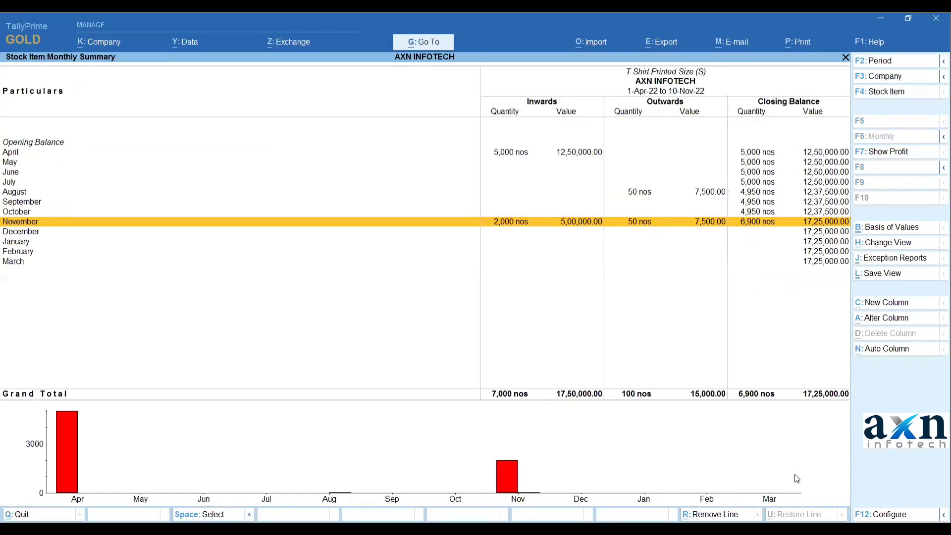
key(Return)
key(Down)
key(Down)
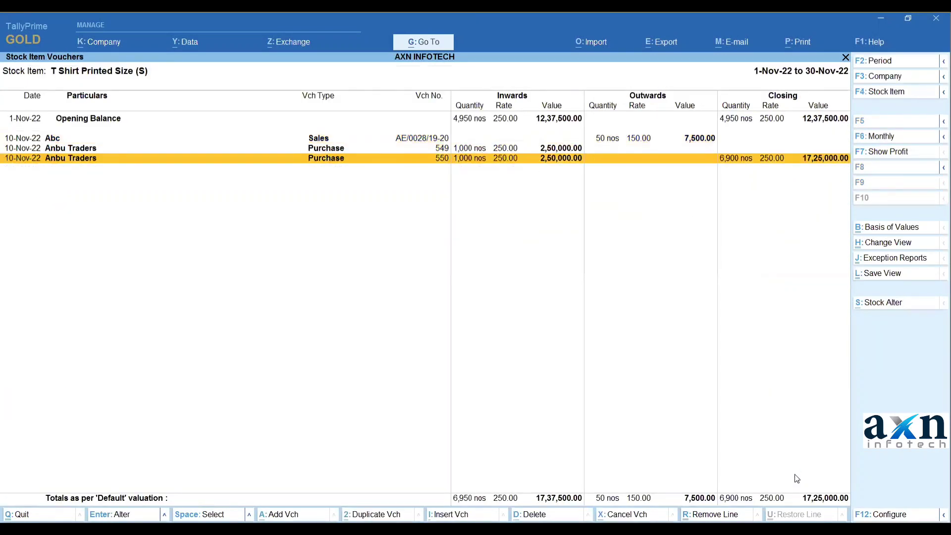
Step: Open voucher 550 showing 1,000 T-shirts and 10 free Steel Water Bottles totalling 2,50,000.00
key(Return)
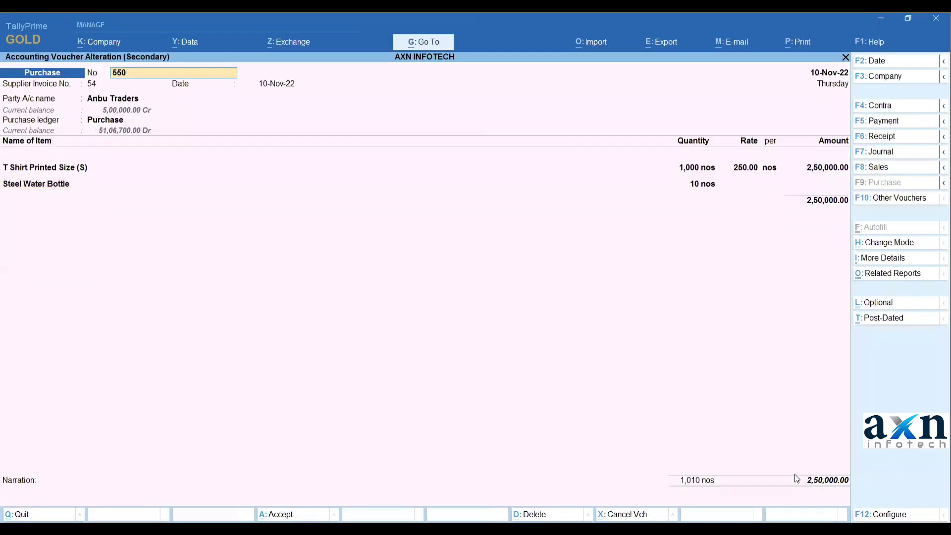